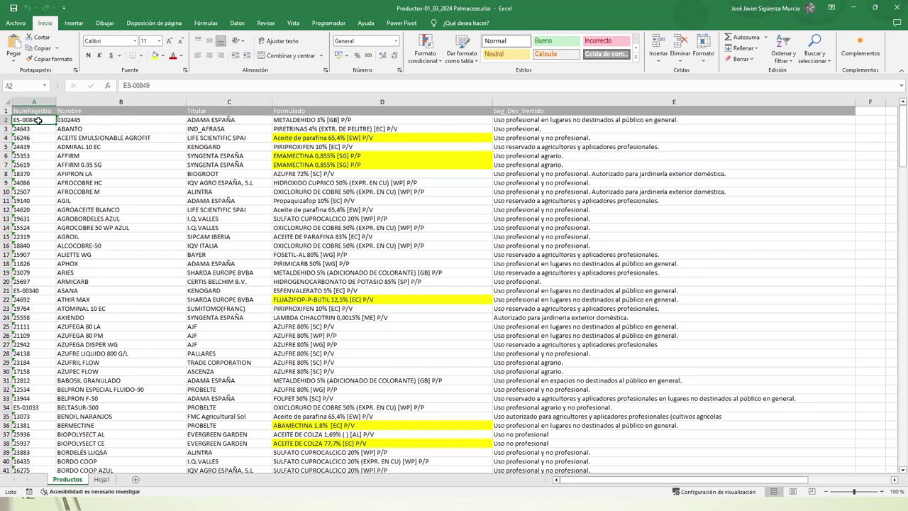
# Fill the NumRegistro cells A2 and A4 with yellow
pyautogui.click(154, 55)
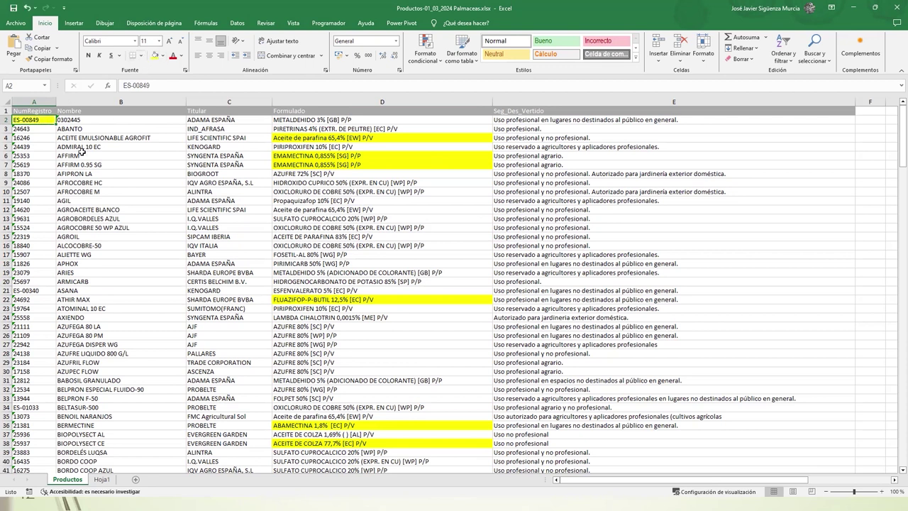
pyautogui.click(43, 136)
pyautogui.click(154, 54)
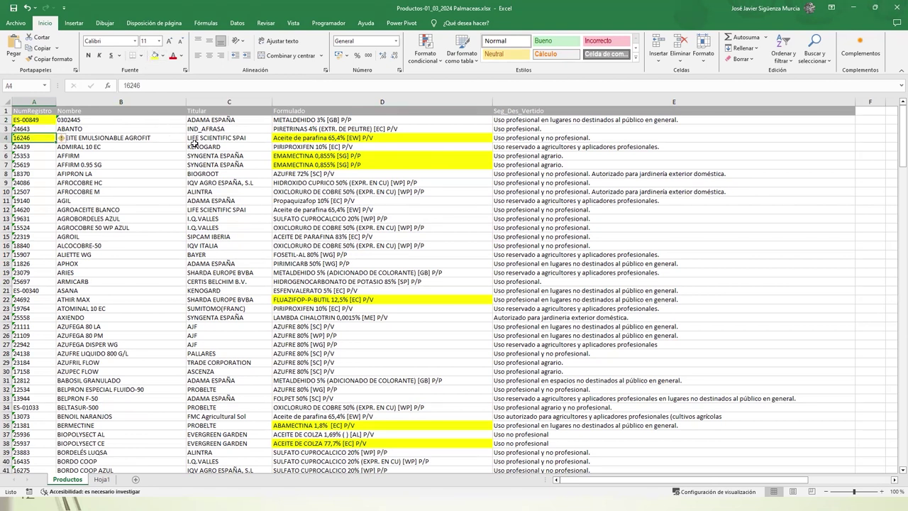
# Fill the product names AFFIRM and AFFIRM 0.95 SG in the Nombre column with light green
pyautogui.click(306, 139)
pyautogui.click(344, 156)
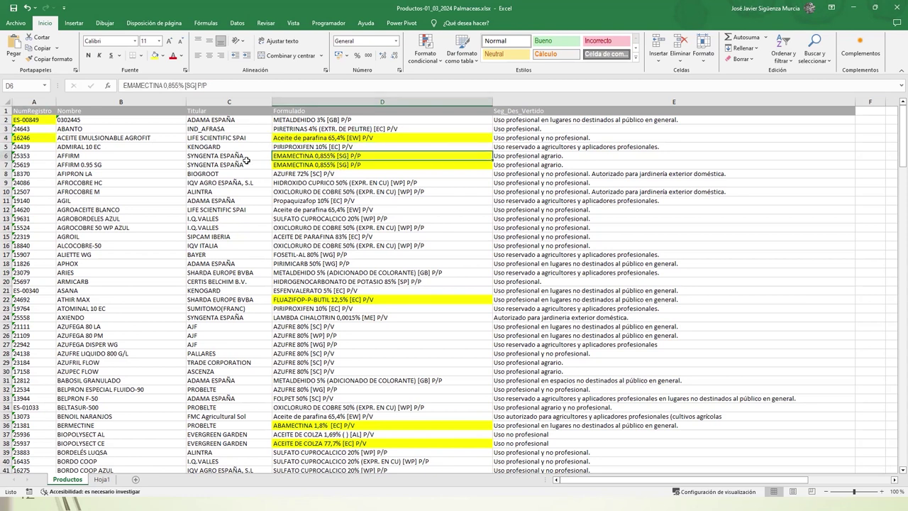
pyautogui.hotkey('shift', 'Down')
pyautogui.hotkey('ctrl', 'v')
pyautogui.moveTo(122, 155); pyautogui.dragTo(121, 164)
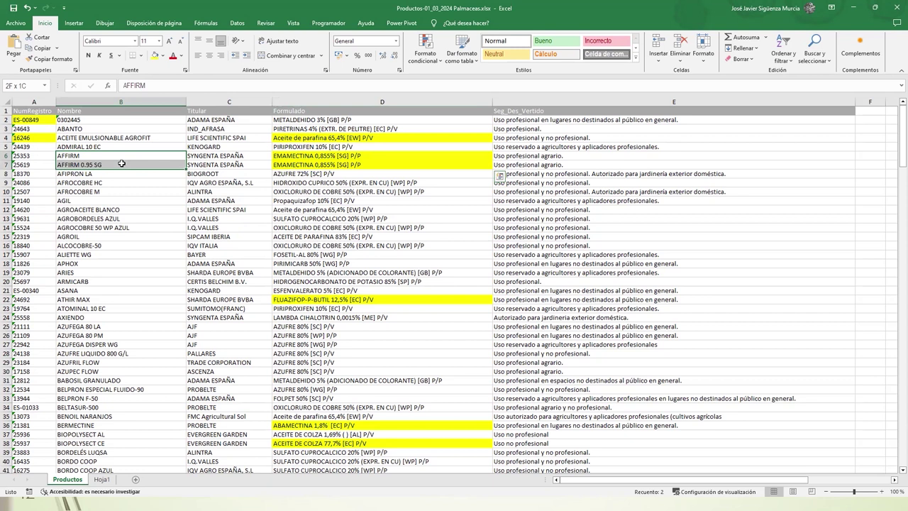
pyautogui.click(162, 56)
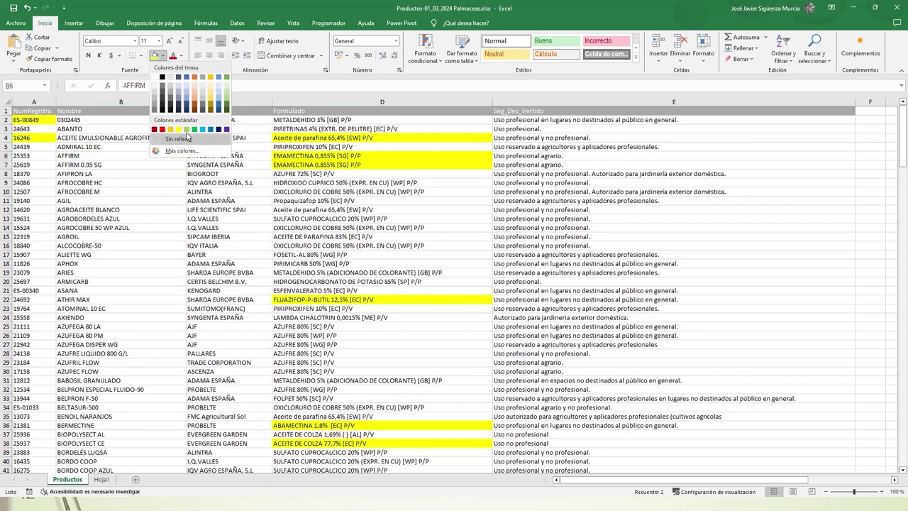
pyautogui.click(186, 129)
# Examine the Formulado entries of the products in rows 6 to 17
pyautogui.click(315, 156)
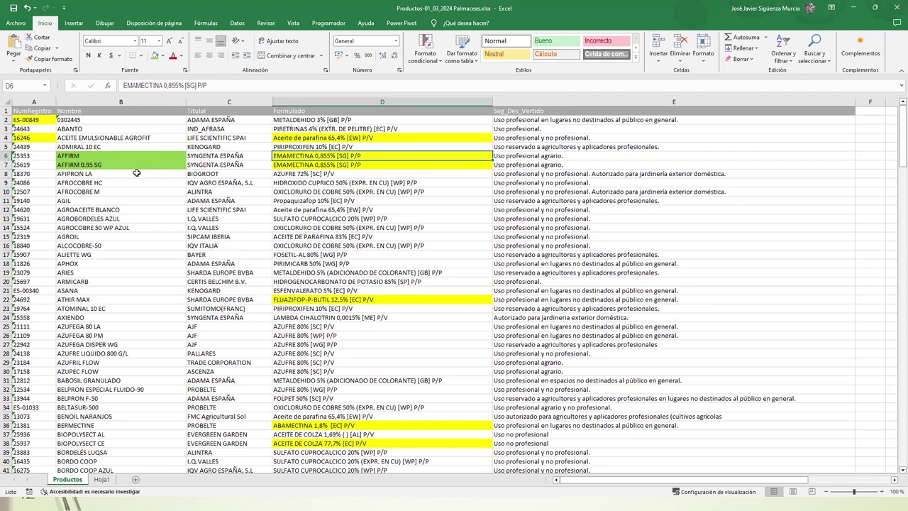
pyautogui.click(320, 175)
pyautogui.click(323, 185)
pyautogui.click(323, 192)
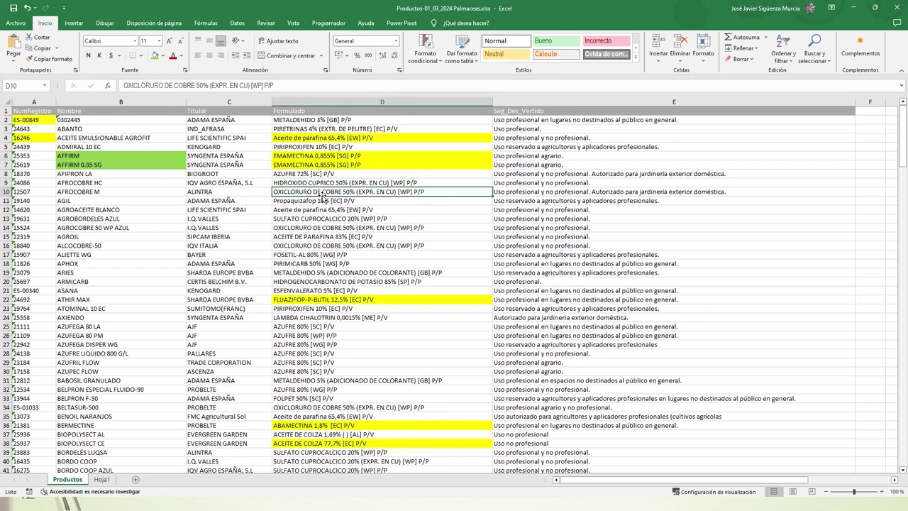
pyautogui.click(319, 201)
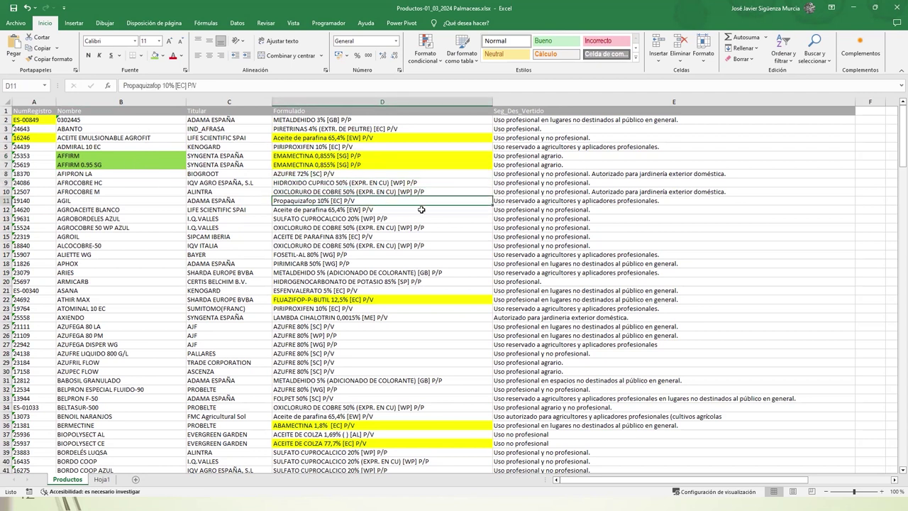
pyautogui.click(331, 218)
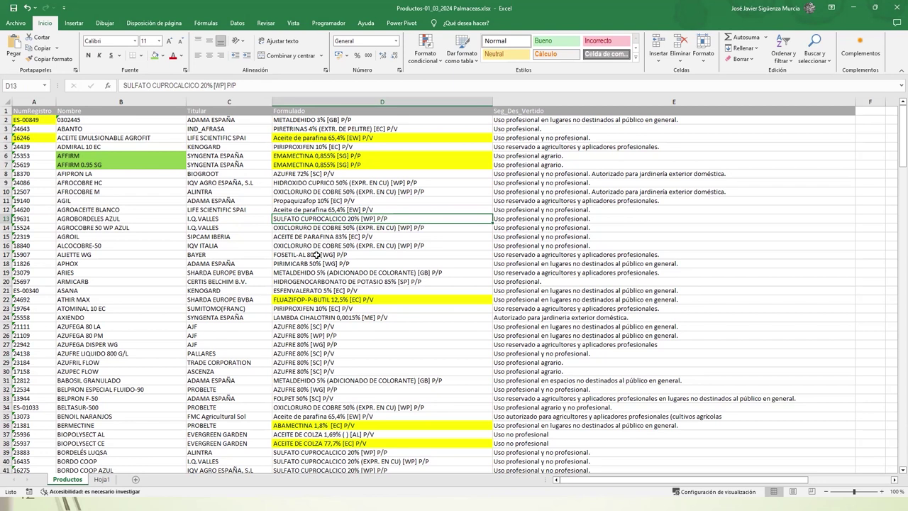
pyautogui.click(315, 254)
# Open the Hoja1 sheet and try Nombre as the pivot table's rows and count, and remove that field again
pyautogui.hotkey('ctrl', 'pagedown')
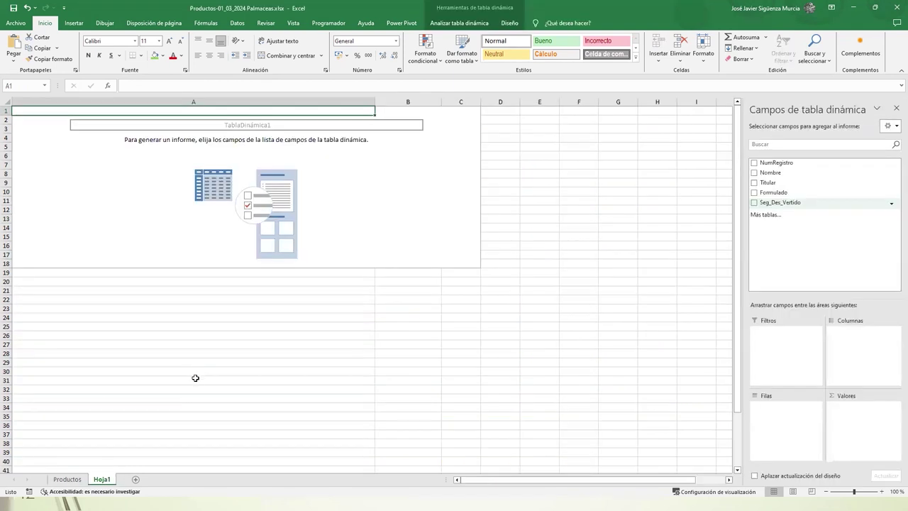
pyautogui.click(754, 172)
pyautogui.scroll(-20, 233, 280)
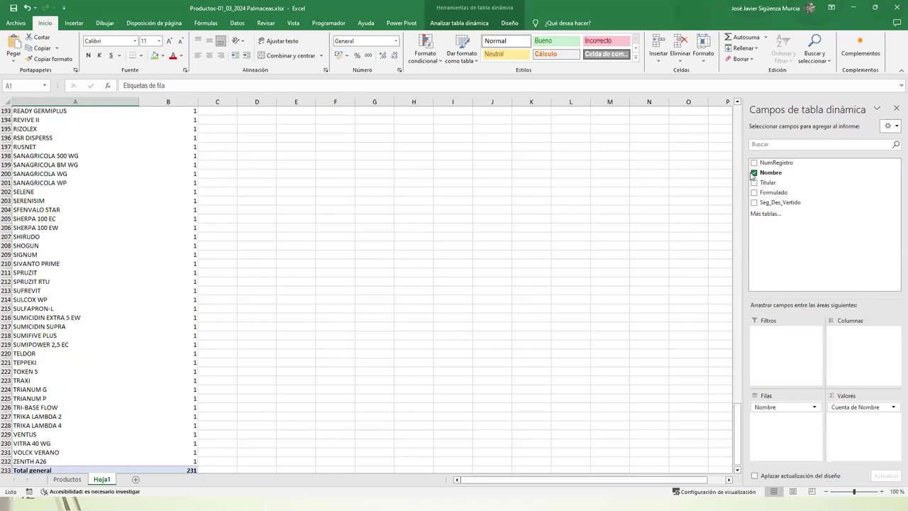
pyautogui.click(753, 173)
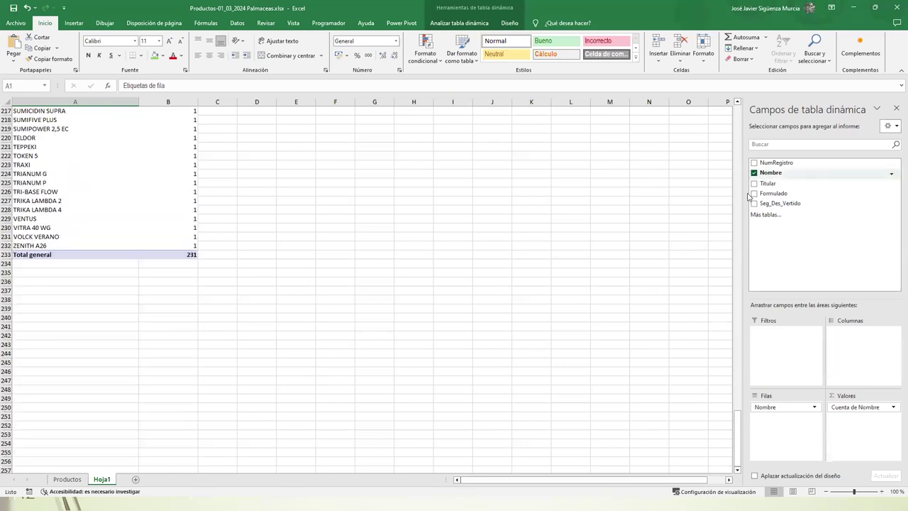
# Set up the pivot table with Formulado as rows and the count of Formulado as values
pyautogui.click(753, 192)
pyautogui.scroll(18, 674, 283)
pyautogui.scroll(4, 673, 283)
pyautogui.moveTo(784, 193); pyautogui.dragTo(879, 430)
pyautogui.scroll(5, 730, 351)
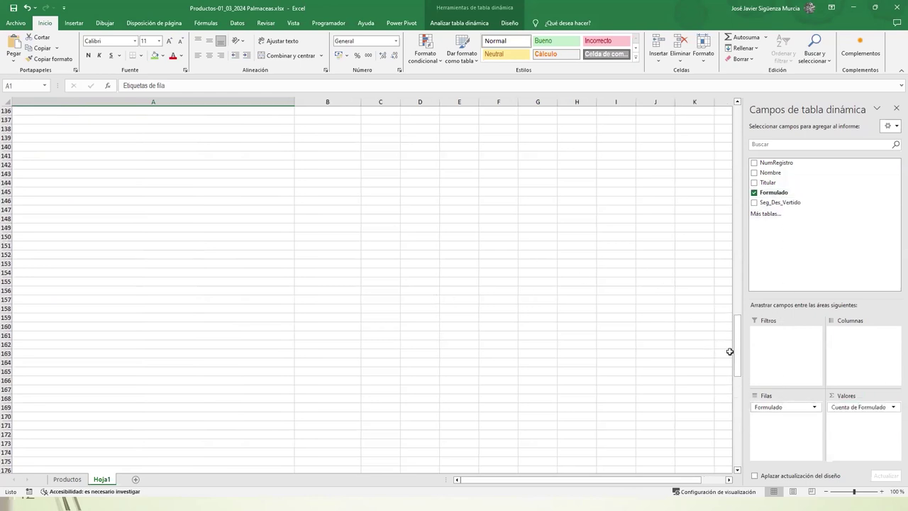
# Examine the pivot table's count for OXICLORURO DE COBRE 50% (EXPR. EN CU) [WP] P/P
pyautogui.moveTo(731, 353); pyautogui.dragTo(330, 351)
pyautogui.click(274, 343)
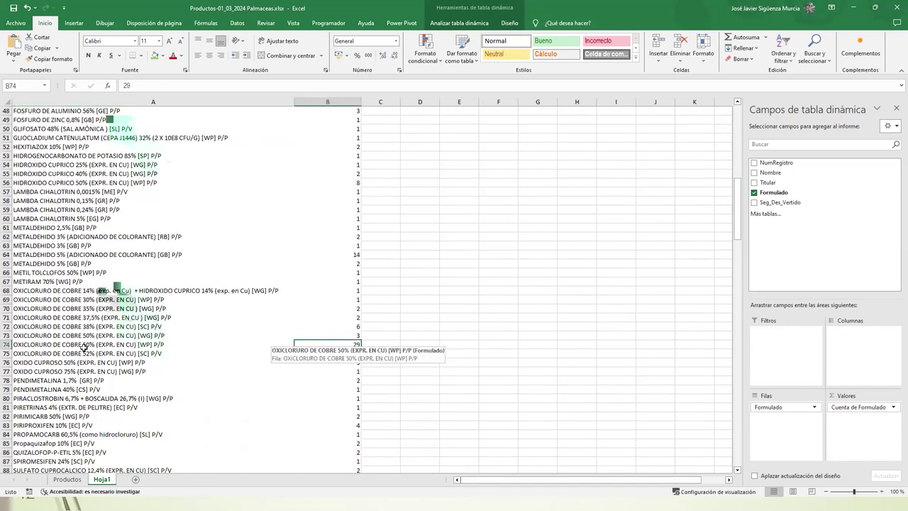
pyautogui.click(167, 347)
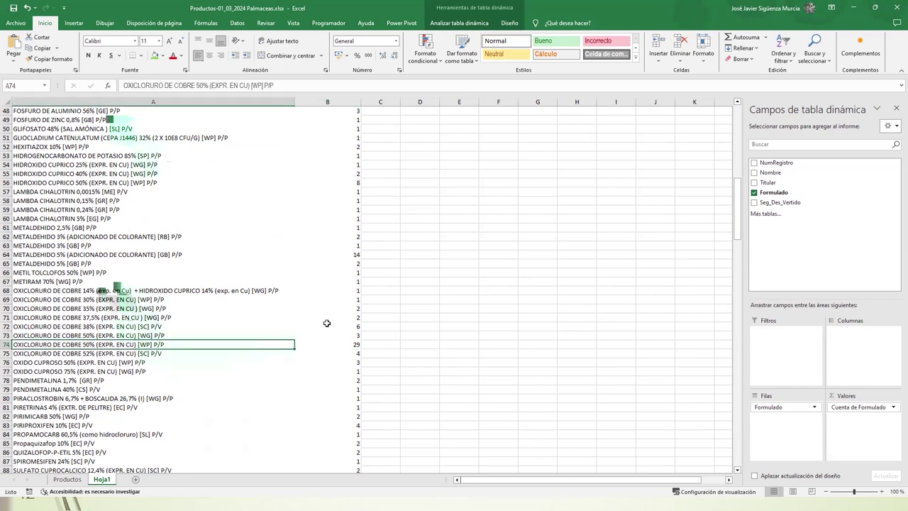
pyautogui.scroll(12, 312, 284)
pyautogui.scroll(4, 326, 105)
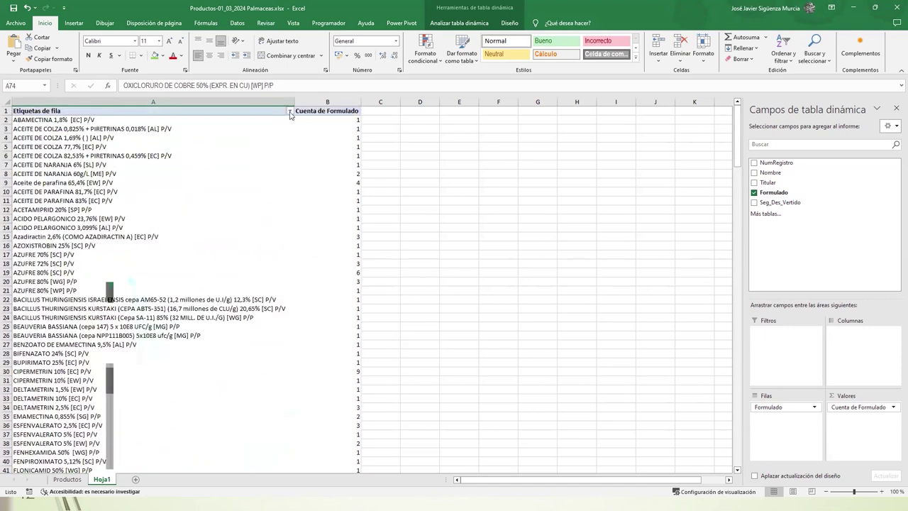
pyautogui.click(893, 408)
pyautogui.click(892, 408)
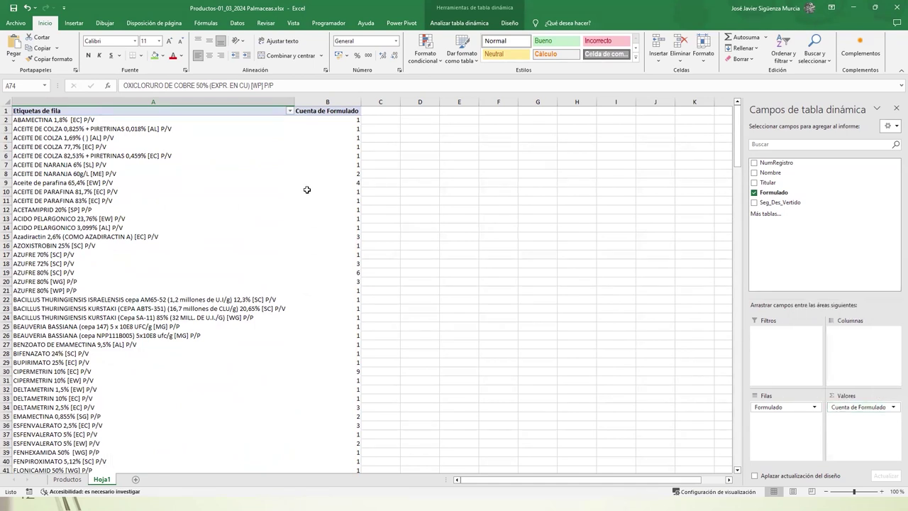
pyautogui.click(337, 112)
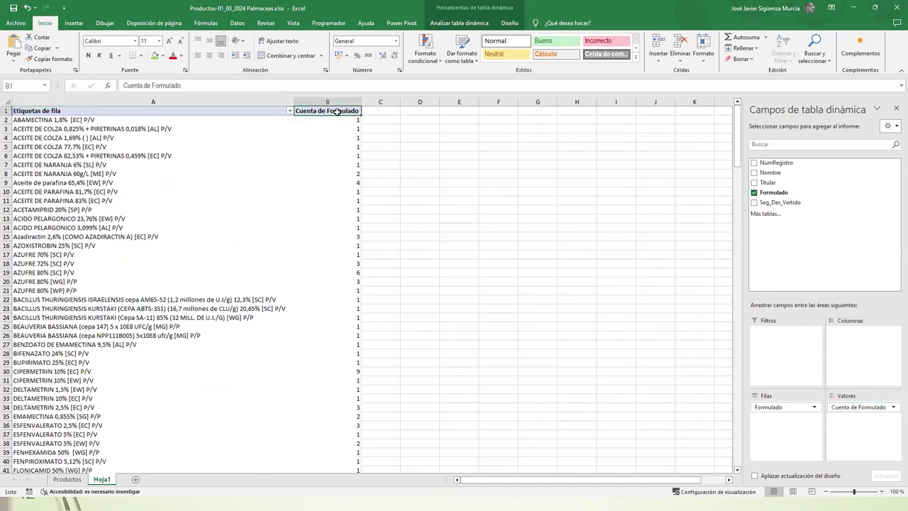
pyautogui.click(290, 112)
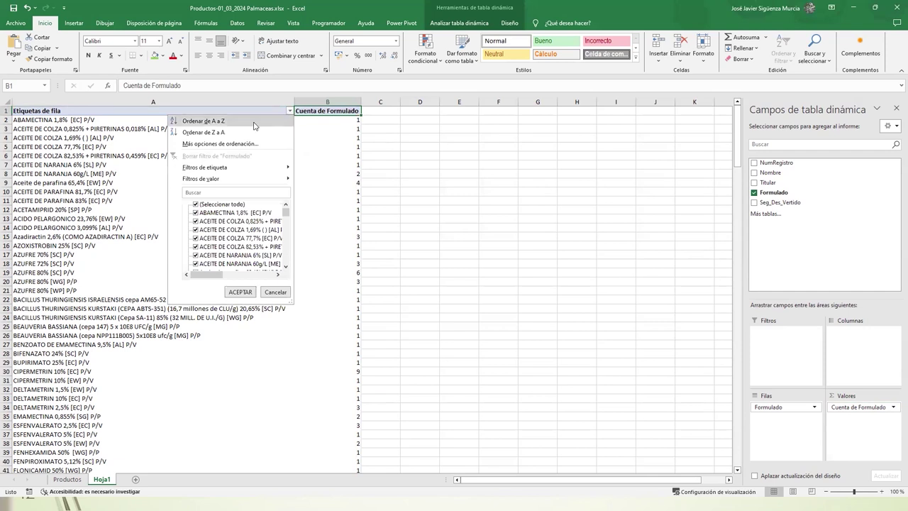
pyautogui.click(240, 291)
pyautogui.click(333, 119)
pyautogui.click(337, 112)
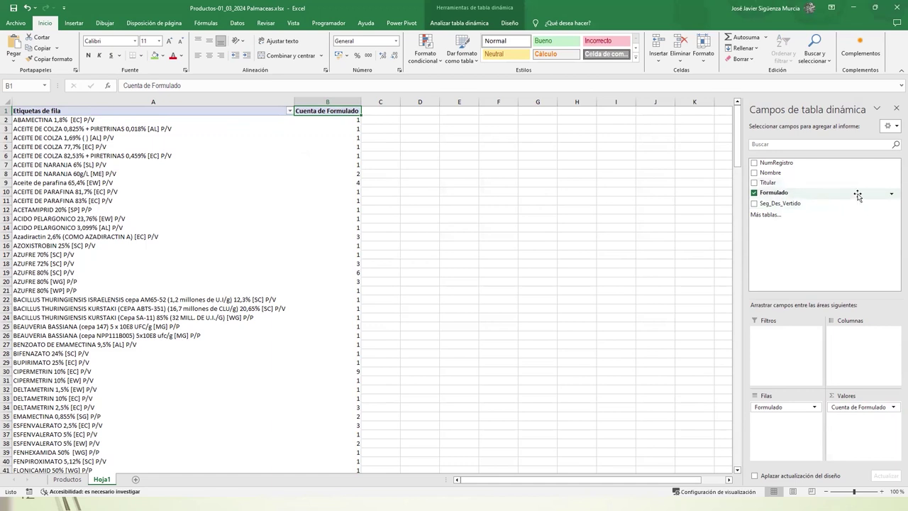
pyautogui.click(891, 197)
pyautogui.click(891, 200)
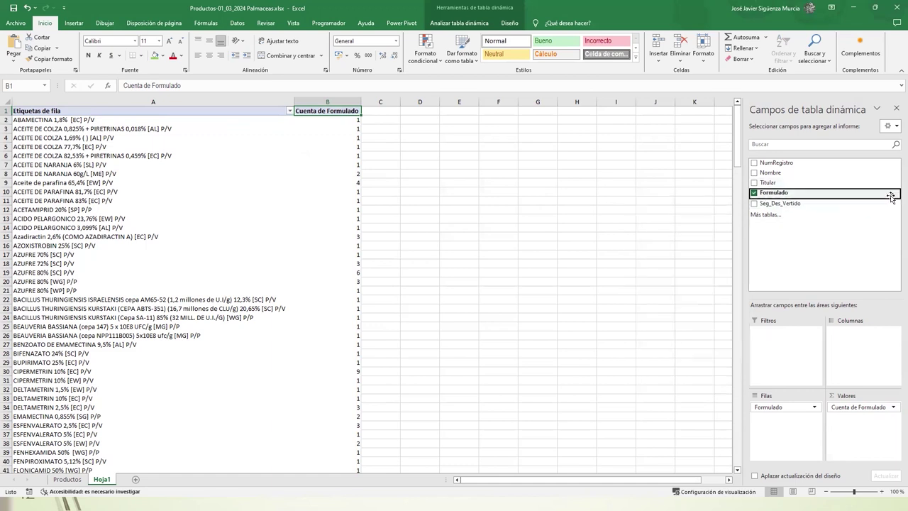
pyautogui.scroll(-6, 142, 315)
pyautogui.scroll(6, 138, 314)
pyautogui.scroll(-4, 398, 285)
pyautogui.scroll(4, 352, 271)
# Examine the counts for AZUFRE 80% [SC], Aceite de parafina 65,4% [EW] and METALDEHIDO 5% (ADICIONADO DE COLORANTE) [GB]
pyautogui.click(353, 272)
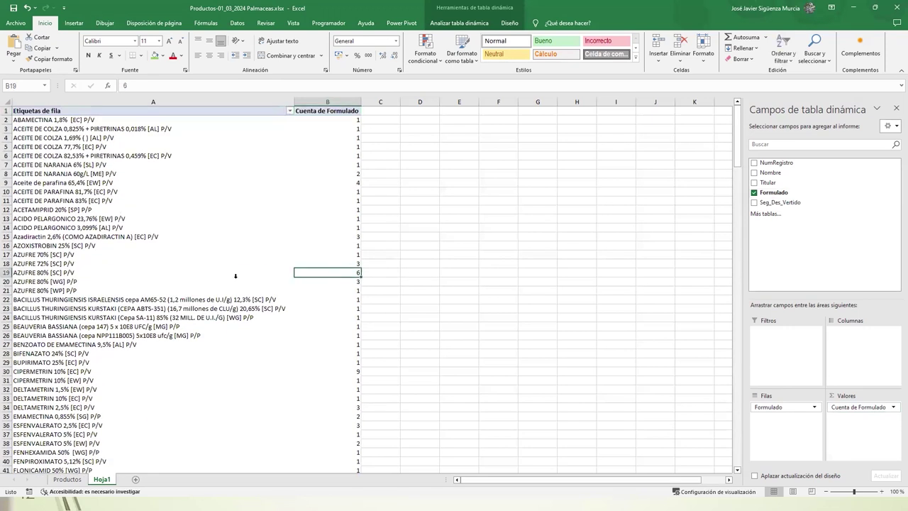
pyautogui.click(325, 184)
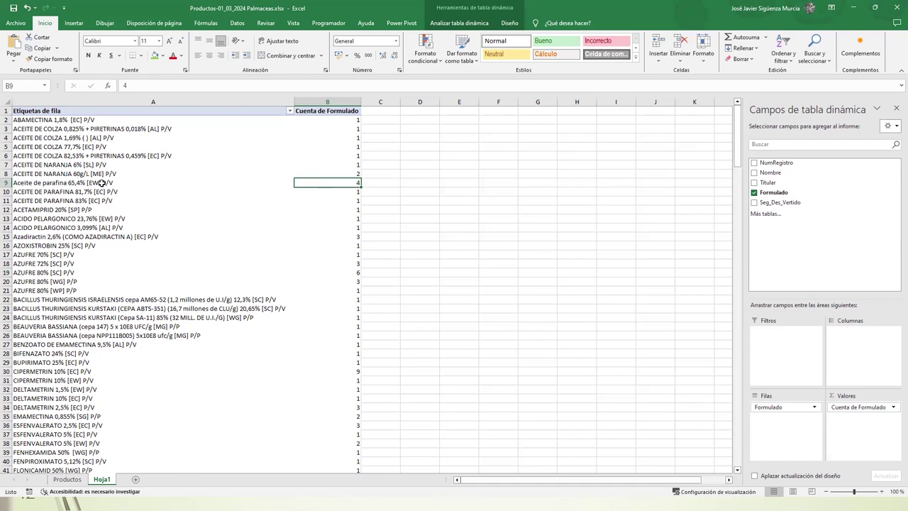
pyautogui.moveTo(101, 183); pyautogui.dragTo(319, 183)
pyautogui.scroll(-5, 168, 318)
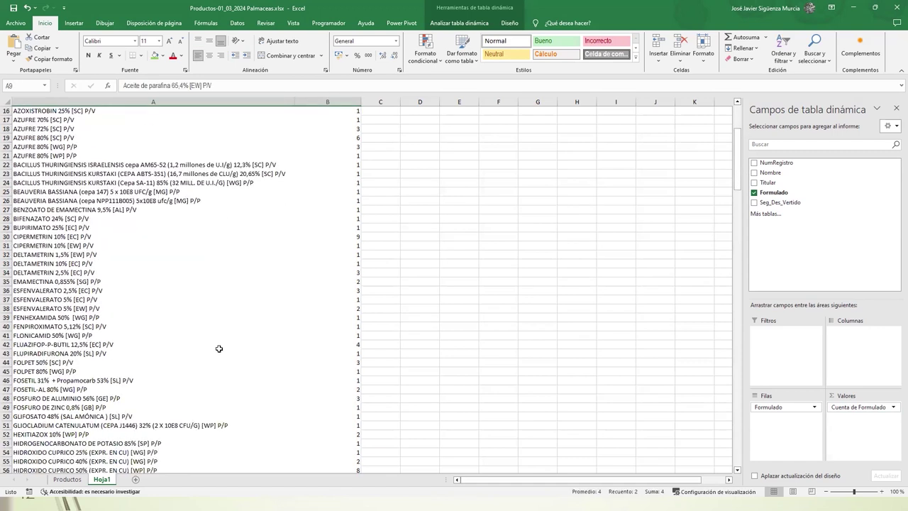
pyautogui.scroll(-5, 219, 348)
pyautogui.moveTo(28, 408); pyautogui.dragTo(341, 408)
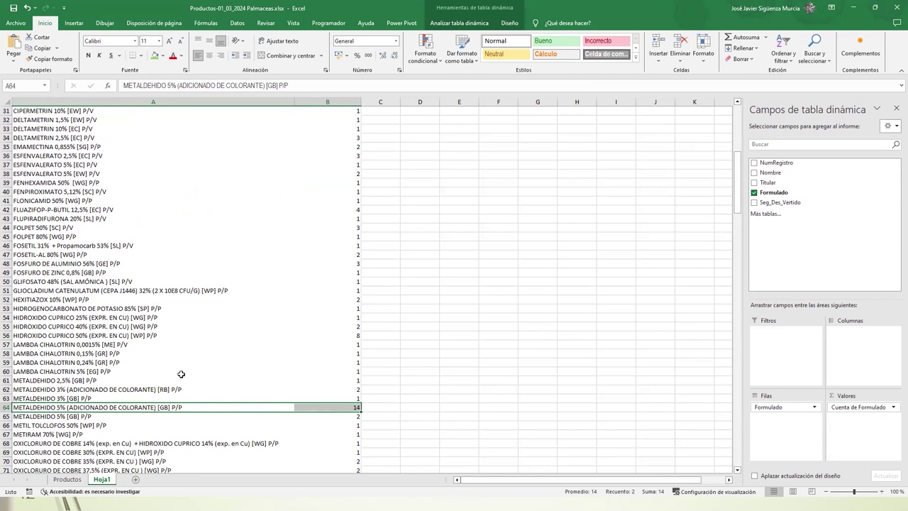
# Examine the copper oxychloride formulations and total their counts by selecting B68:B75
pyautogui.scroll(-4, 135, 398)
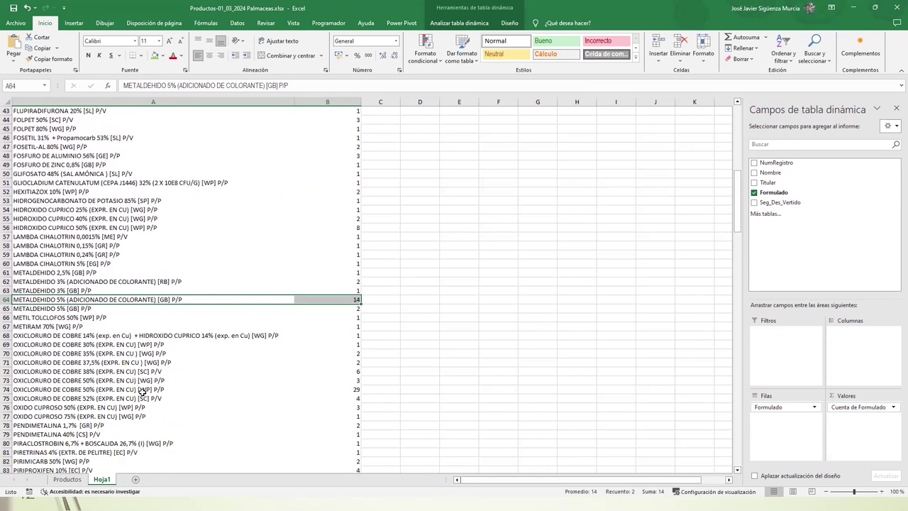
pyautogui.moveTo(348, 371); pyautogui.dragTo(149, 370)
pyautogui.scroll(-8, 296, 402)
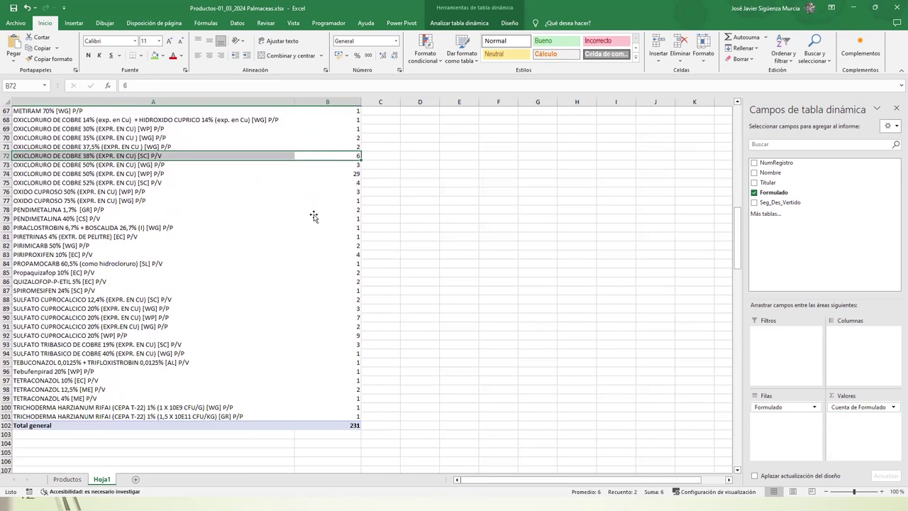
pyautogui.scroll(2, 298, 175)
pyautogui.moveTo(333, 173); pyautogui.dragTo(328, 235)
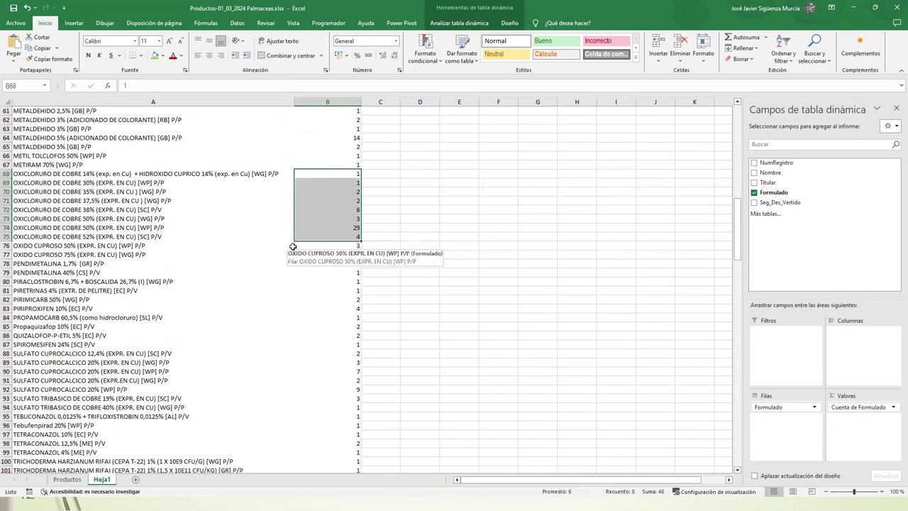
# Examine the counts for the TETRACONAZOL, SPIROMESIFEN, PROPAMOCARB, PIRIPROXIFEN and PIRETRINAS formulations
pyautogui.scroll(-2, 337, 368)
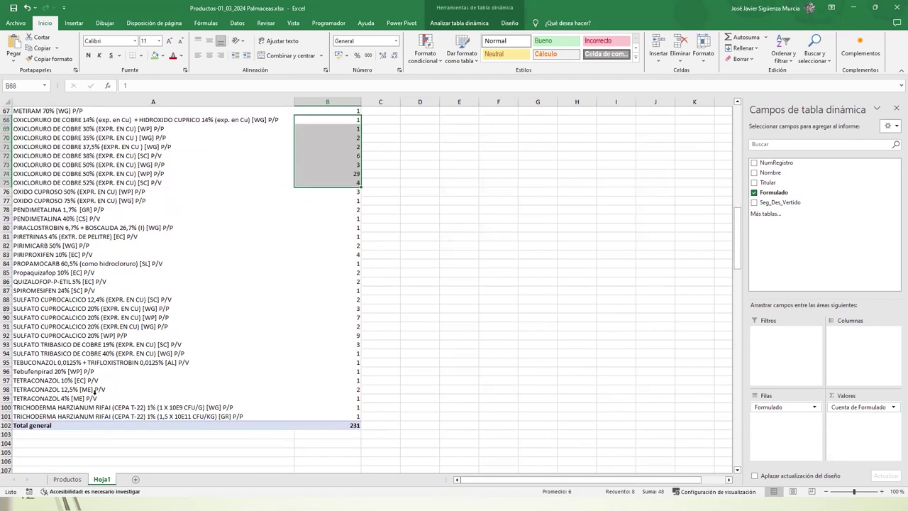
pyautogui.click(54, 397)
pyautogui.click(91, 389)
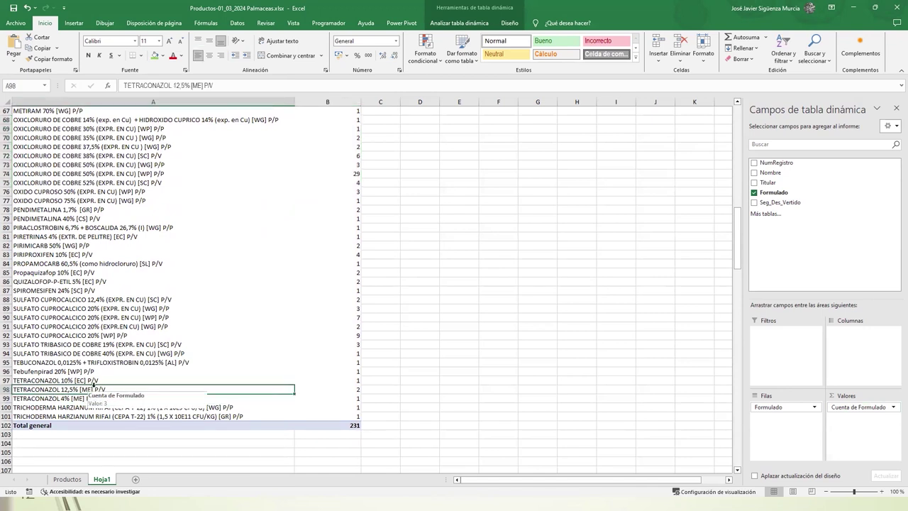
pyautogui.click(97, 381)
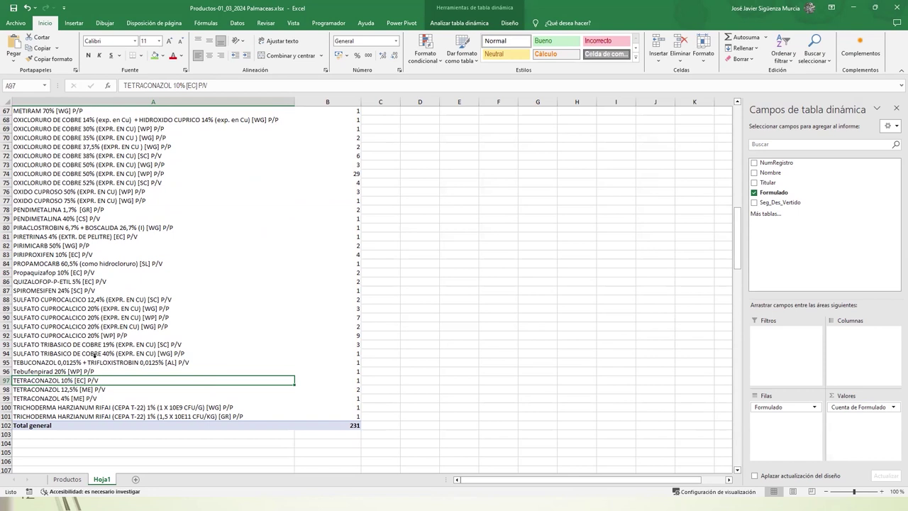
pyautogui.click(65, 291)
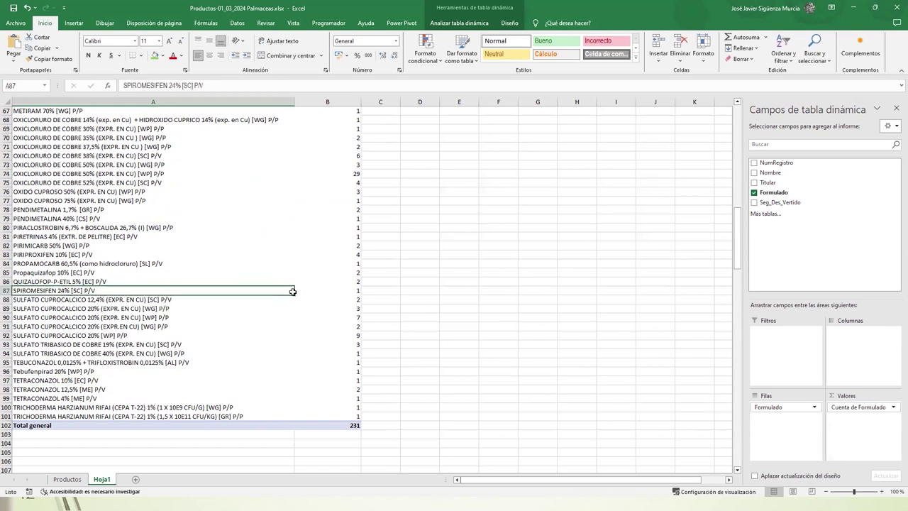
pyautogui.click(322, 290)
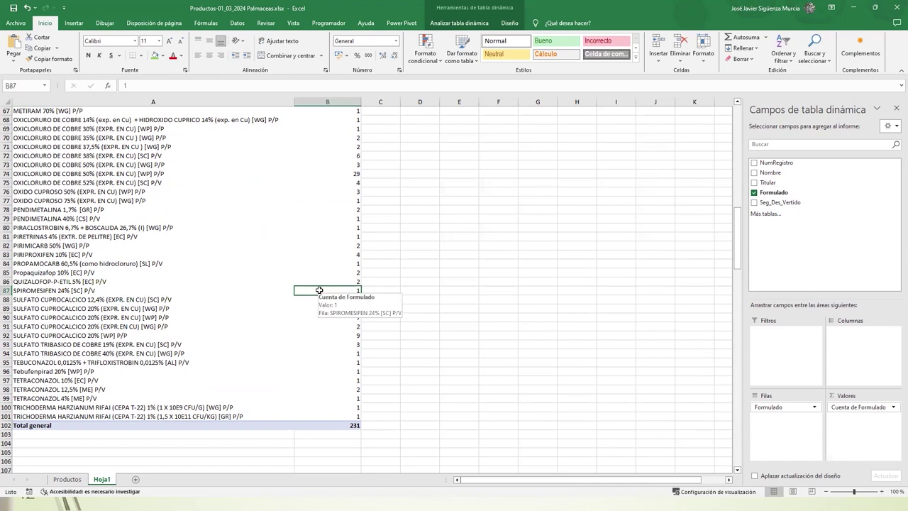
pyautogui.click(61, 265)
pyautogui.click(356, 264)
pyautogui.click(351, 253)
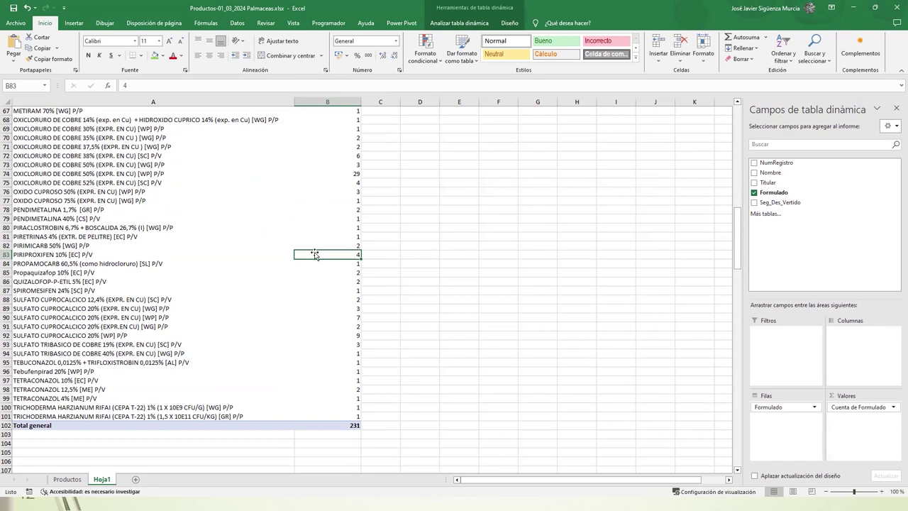
pyautogui.click(346, 237)
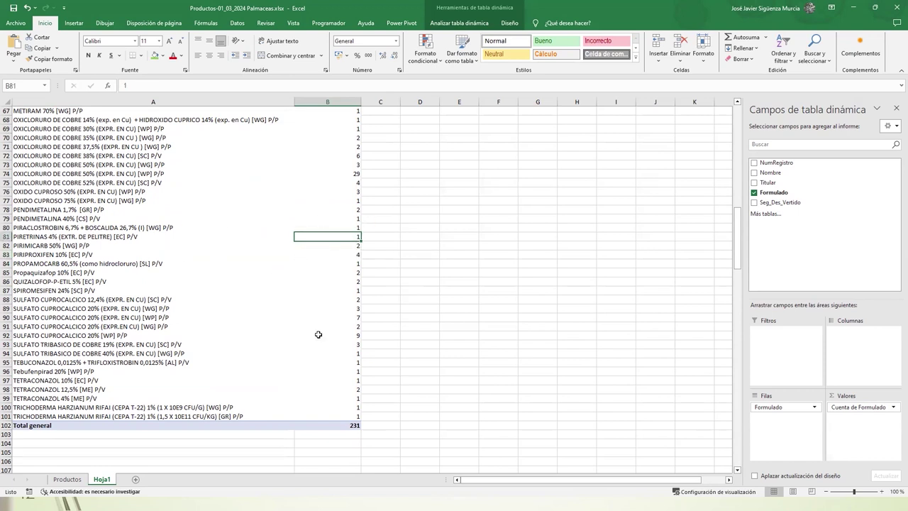
# Restructure the pivot table rows to group Formulado under Seg_Des_Vertido, leaving the values area empty
pyautogui.scroll(5, 664, 366)
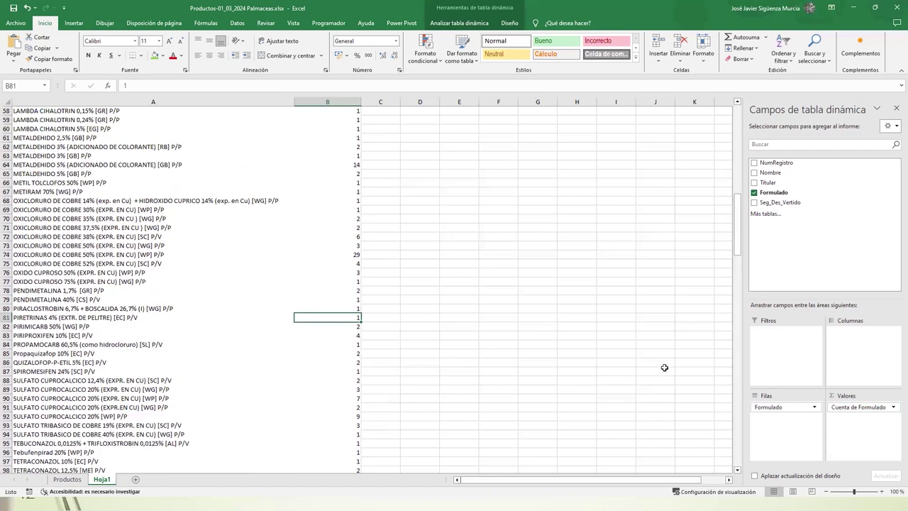
pyautogui.click(753, 193)
pyautogui.click(754, 202)
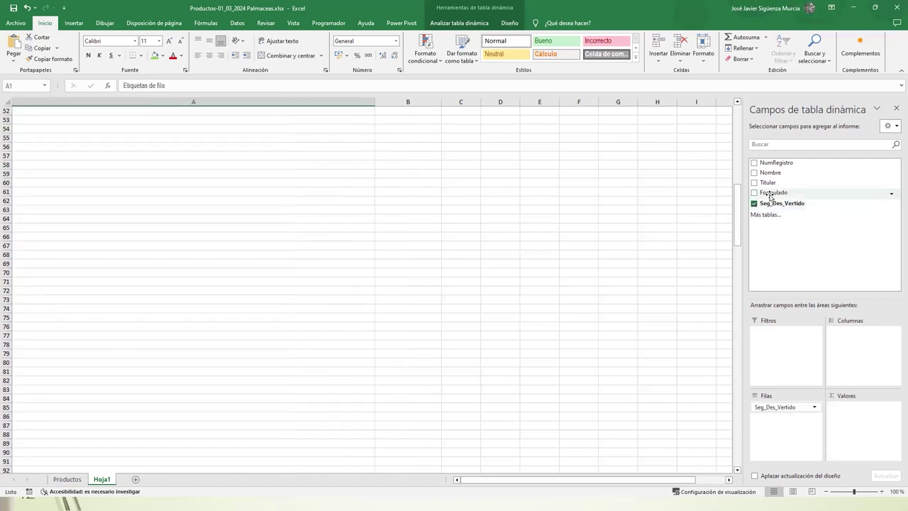
pyautogui.moveTo(771, 198); pyautogui.dragTo(797, 426)
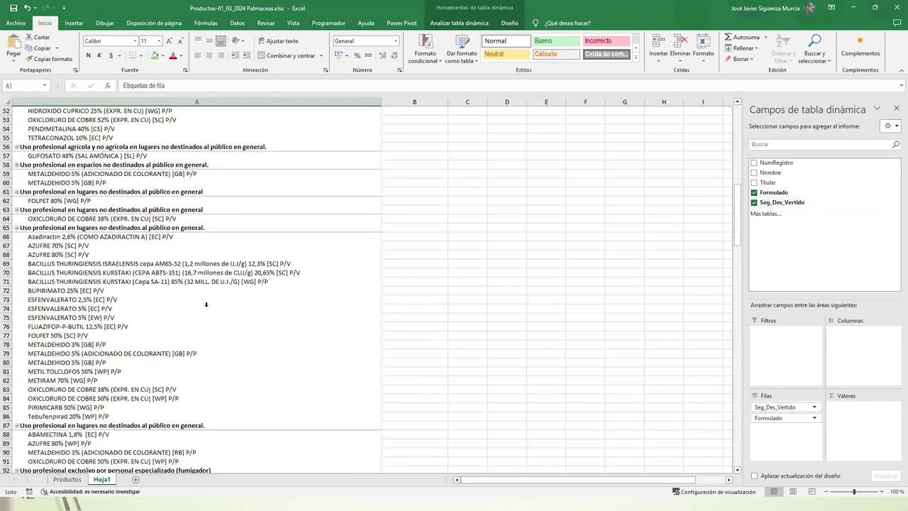
# Examine which formulations fall under the first use categories, from FOSFURO DE ZINC 0,8% [GB] up to HEXITIAZOX 10% [WP]
pyautogui.scroll(5, 202, 309)
pyautogui.scroll(12, 203, 309)
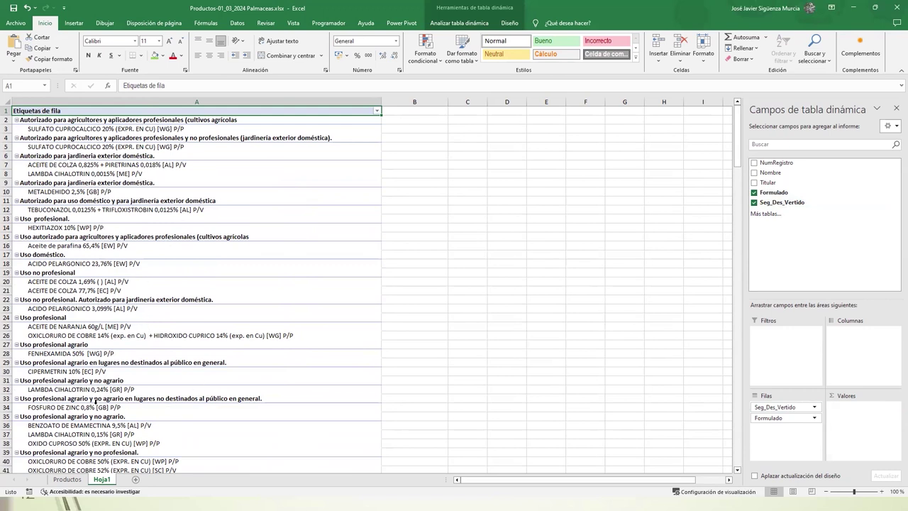
pyautogui.click(145, 410)
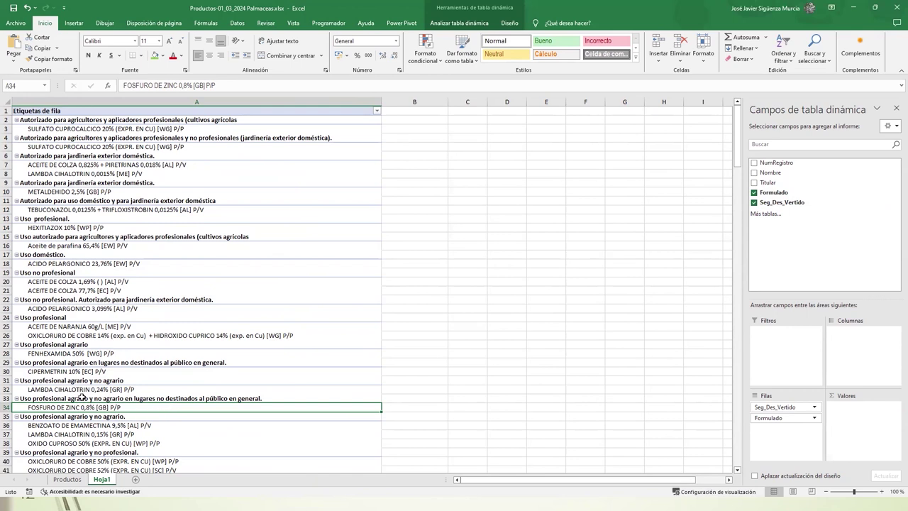
pyautogui.click(81, 370)
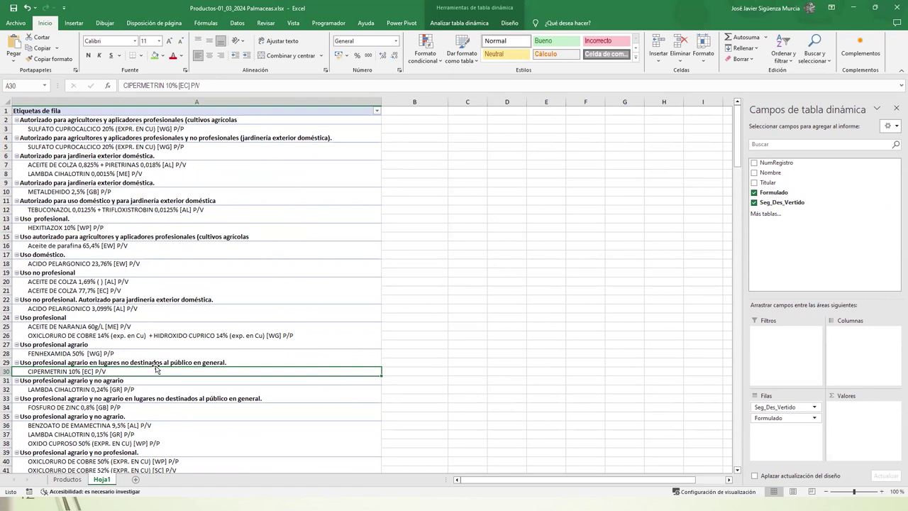
pyautogui.click(107, 326)
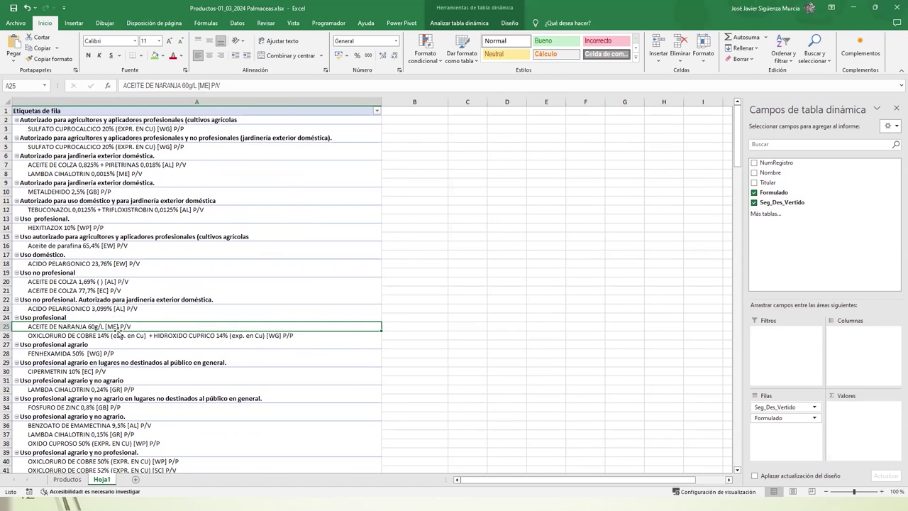
pyautogui.moveTo(94, 284); pyautogui.dragTo(96, 292)
pyautogui.click(97, 263)
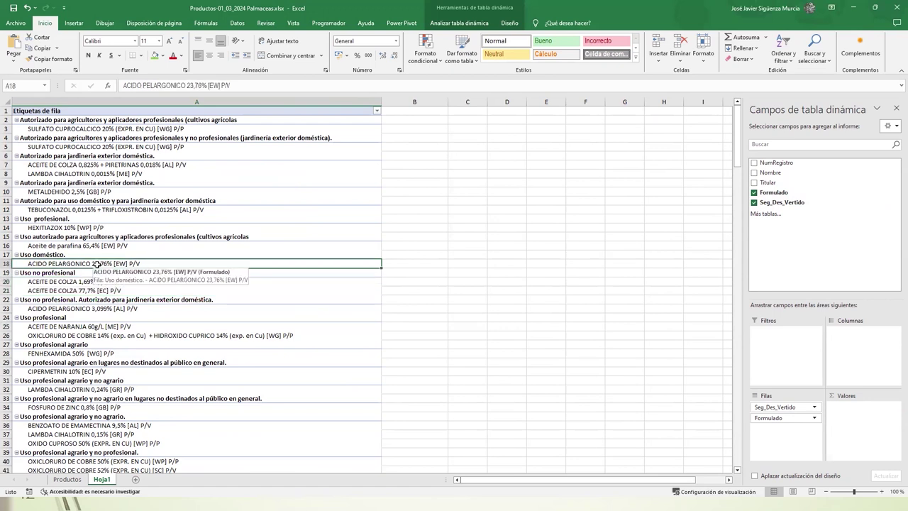
pyautogui.click(99, 245)
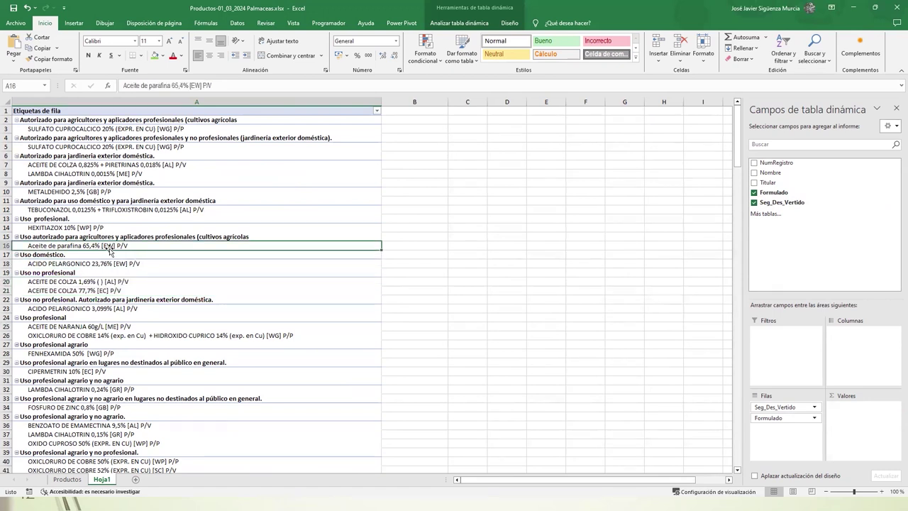
pyautogui.click(48, 228)
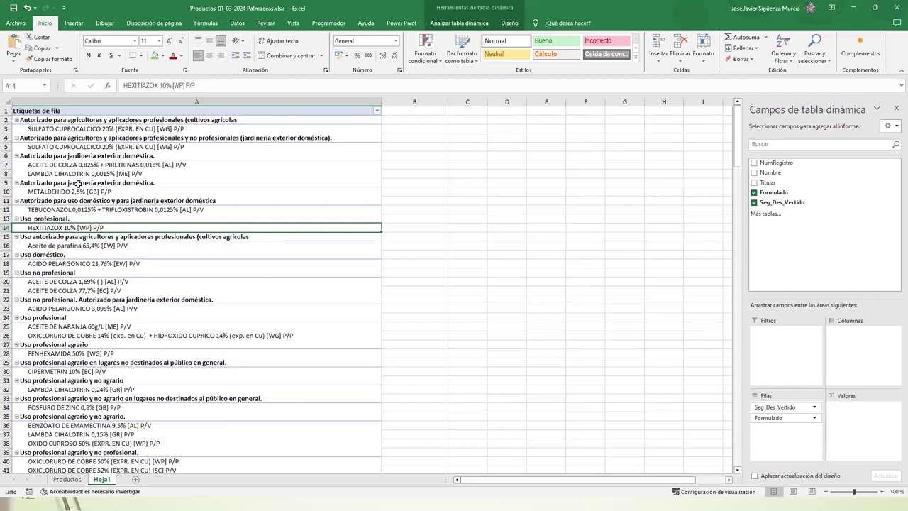
# Examine the formulations under "Uso profesional agrario." and the FOLPET 80% [WG] entry for places not intended for the general public
pyautogui.scroll(-1, 88, 213)
pyautogui.scroll(-9, 88, 218)
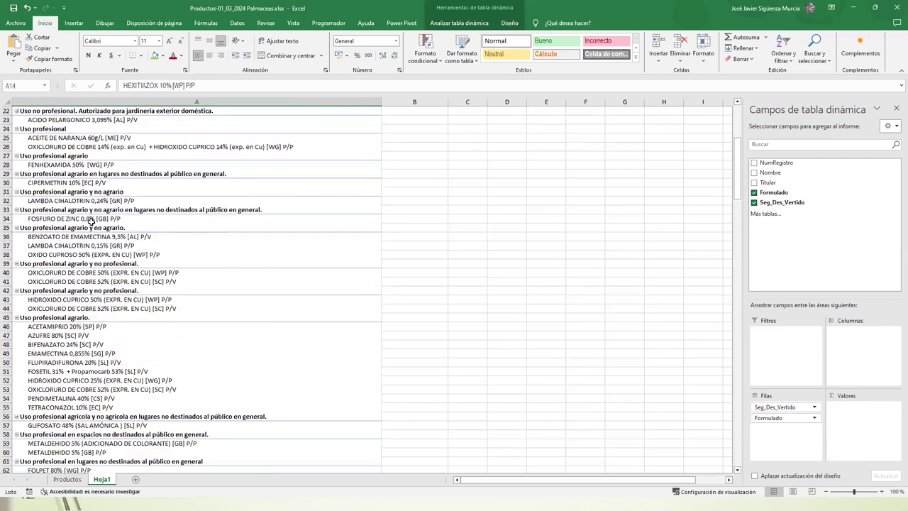
pyautogui.click(78, 390)
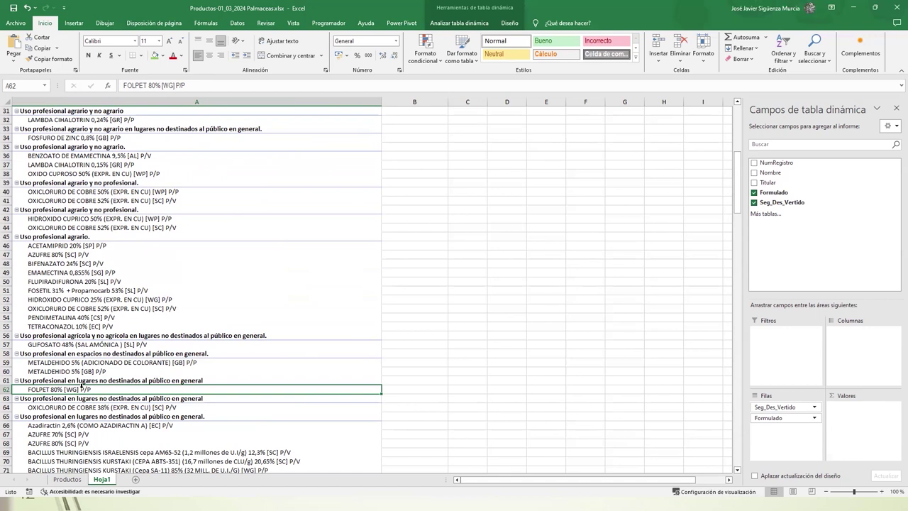
pyautogui.click(76, 294)
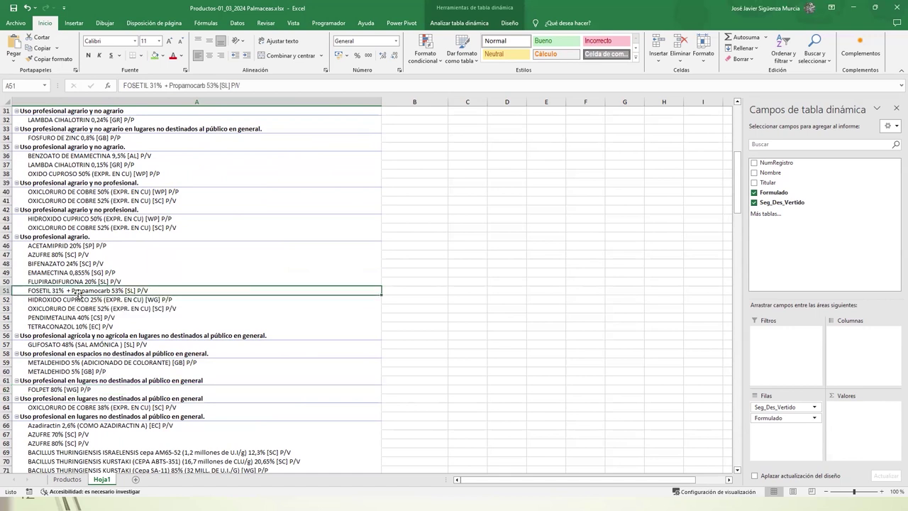
pyautogui.click(85, 389)
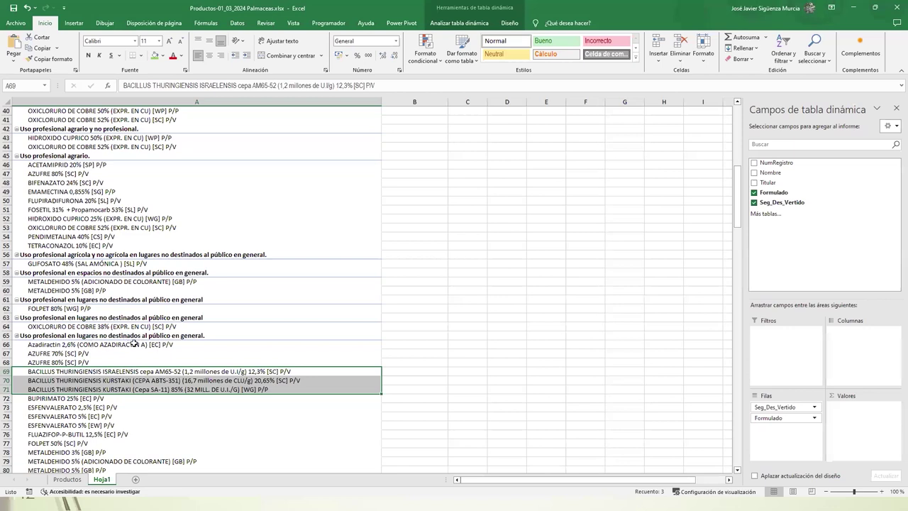
# Review the formulations grouped under "Uso profesional en lugares no destinados al público en general." and the professional and non-professional use categories
pyautogui.press('Down')
pyautogui.press('Down')
pyautogui.press('Down')
pyautogui.press('Down')
pyautogui.press('Down')
pyautogui.press('Down')
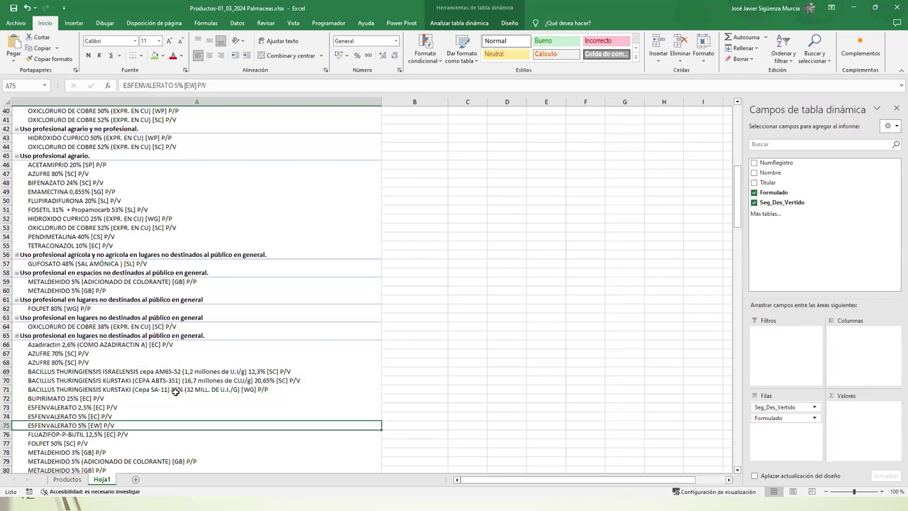
pyautogui.press('Up')
pyautogui.press('Up')
pyautogui.press('Up')
pyautogui.press('Up')
pyautogui.press('Up')
pyautogui.press('Up')
pyautogui.press('Up')
pyautogui.press('Up')
pyautogui.press('Up')
pyautogui.press('Up')
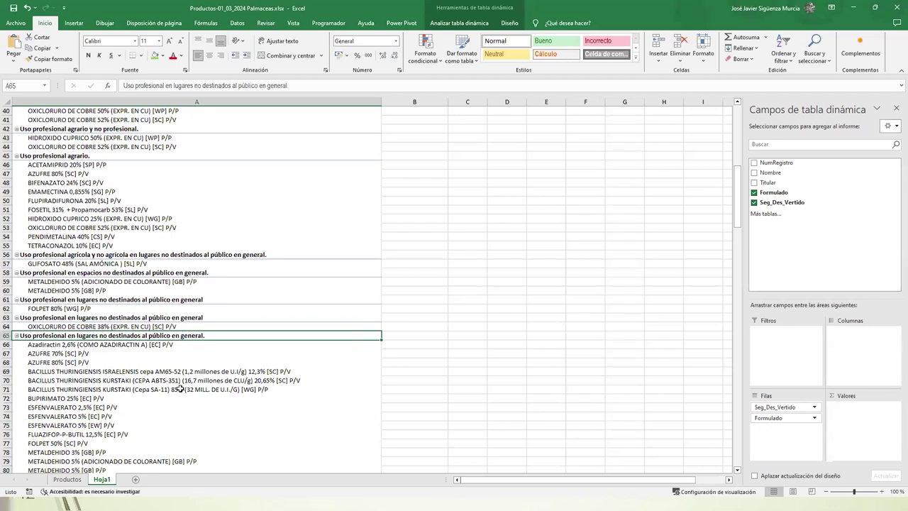
pyautogui.scroll(-9, 181, 389)
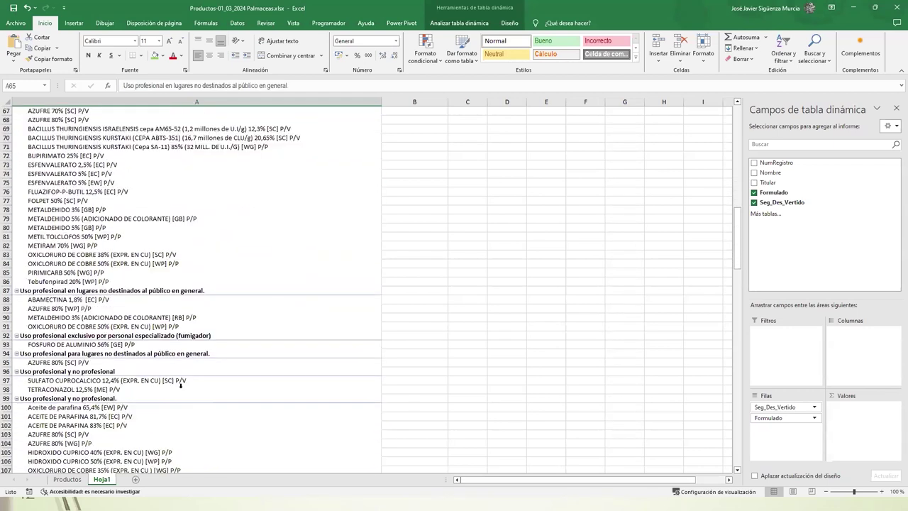
pyautogui.scroll(-6, 181, 382)
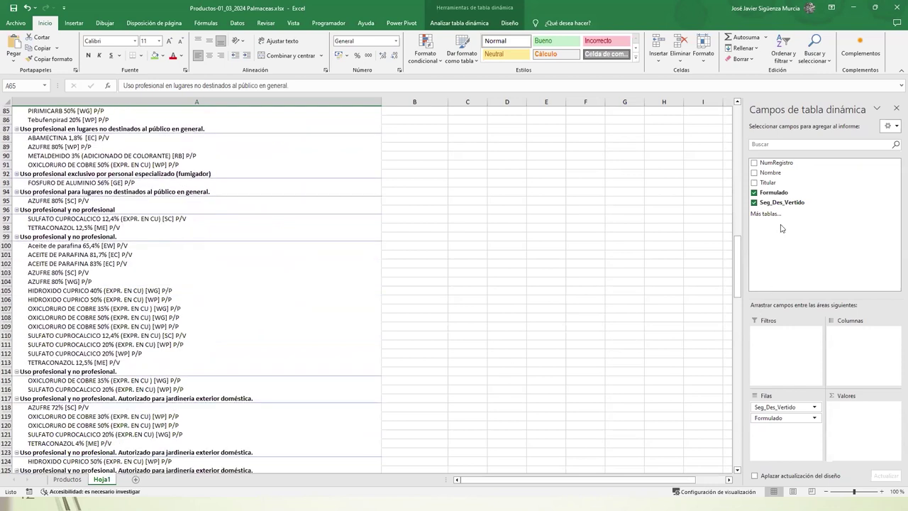
# Remove Formulado from the pivot table rows so that only Seg_Des_Vertido categories are listed
pyautogui.click(754, 203)
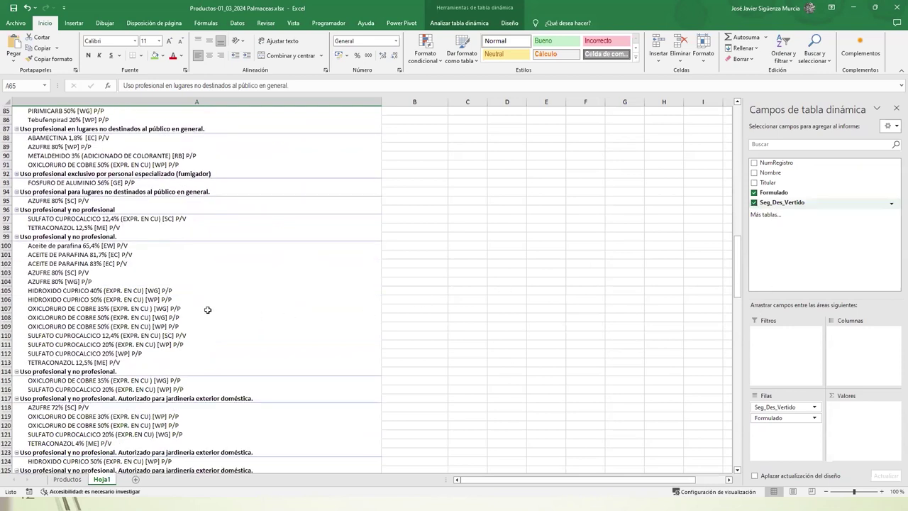
pyautogui.scroll(3, 59, 289)
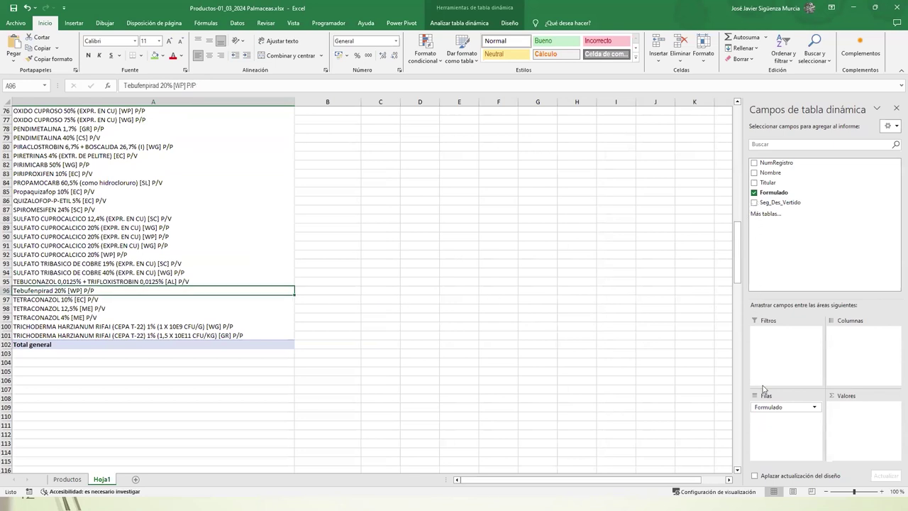
pyautogui.click(755, 196)
pyautogui.click(755, 203)
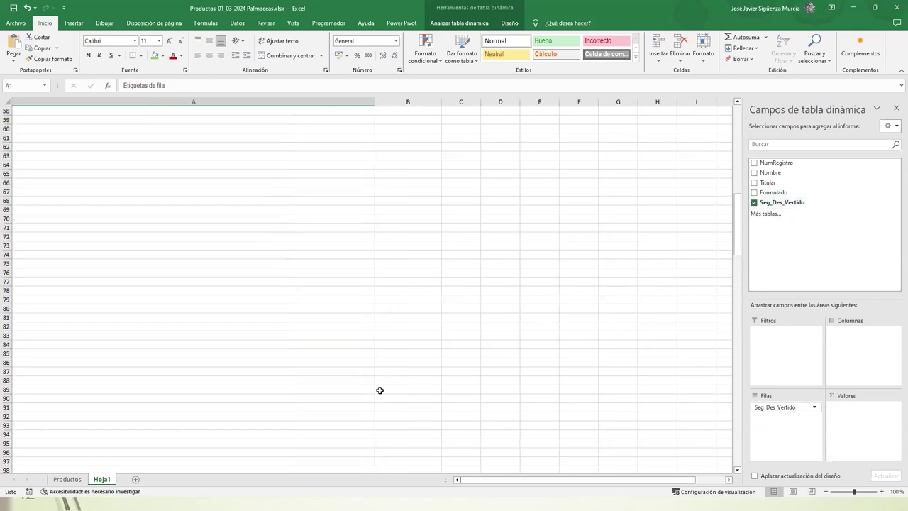
pyautogui.scroll(7, 379, 408)
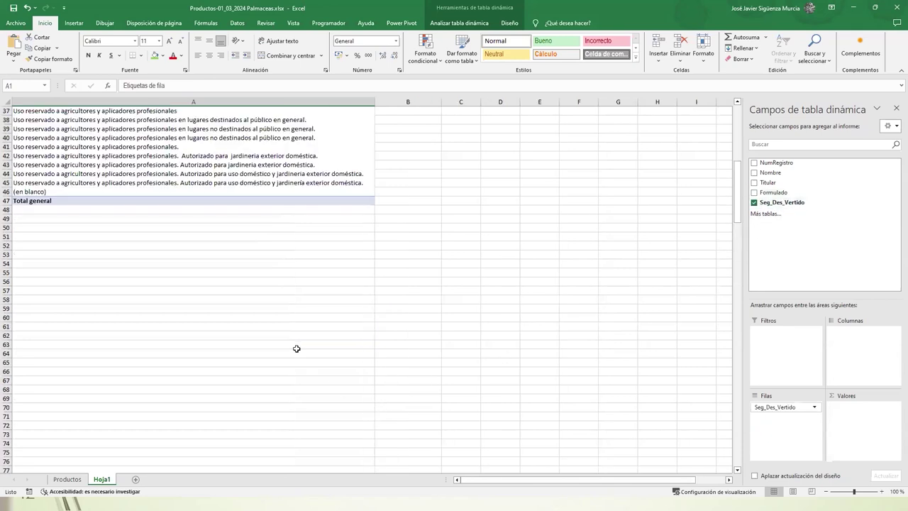
pyautogui.scroll(12, 174, 188)
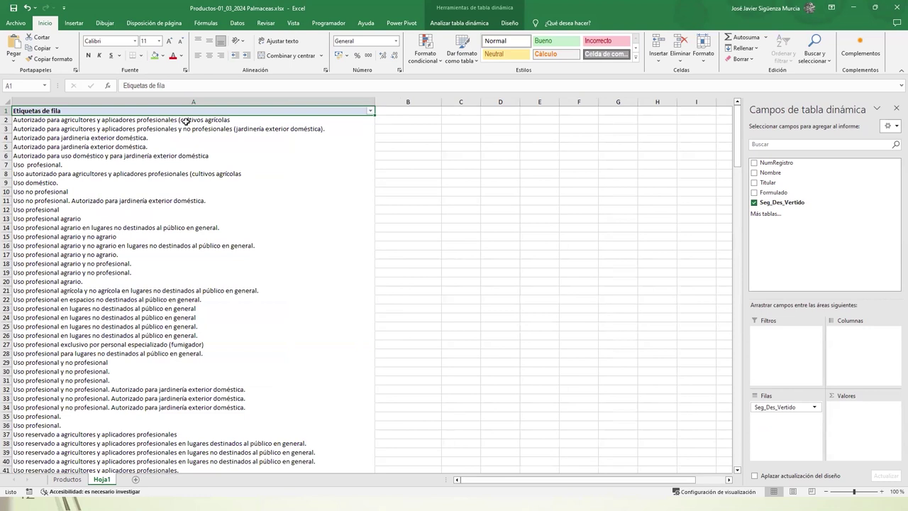
# Compare the cell text of the two "Uso profesional agrario y no profesional." entries in A18 and A19, checking their endings
pyautogui.click(104, 264)
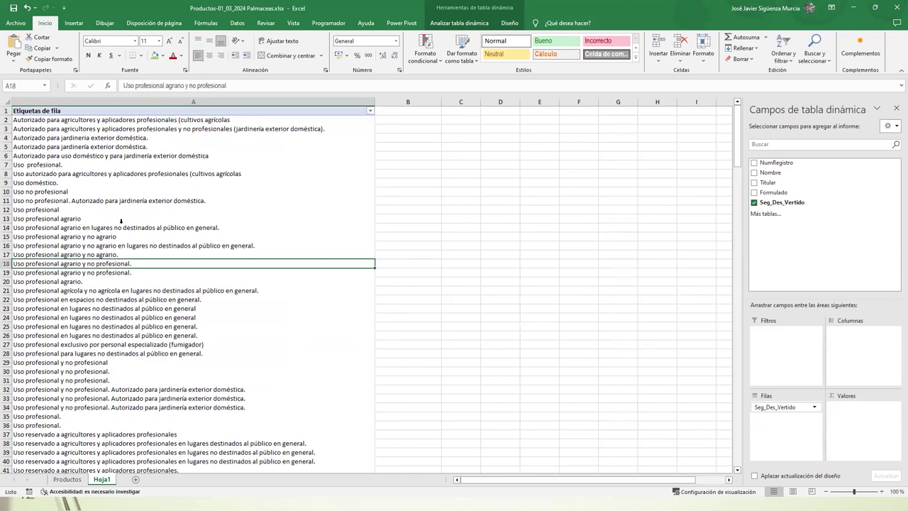
pyautogui.press('Down')
pyautogui.press('F2')
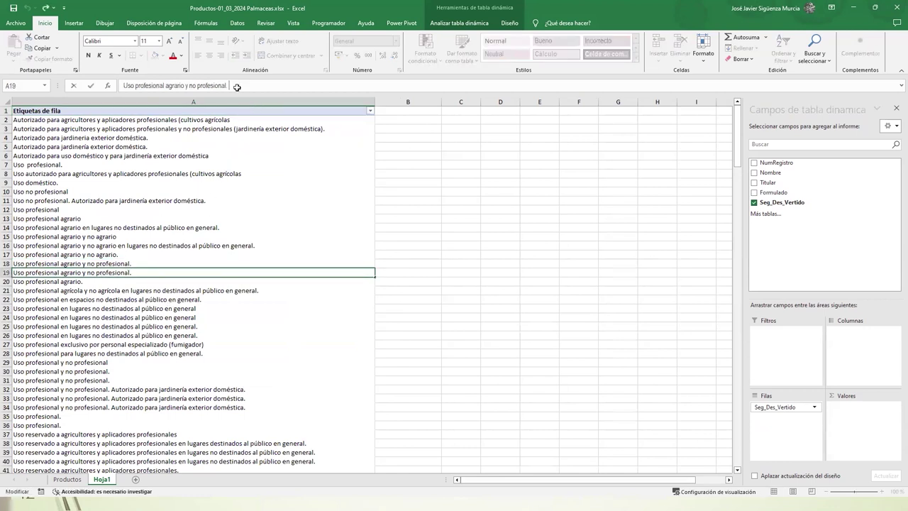
pyautogui.click(129, 263)
pyautogui.click(262, 87)
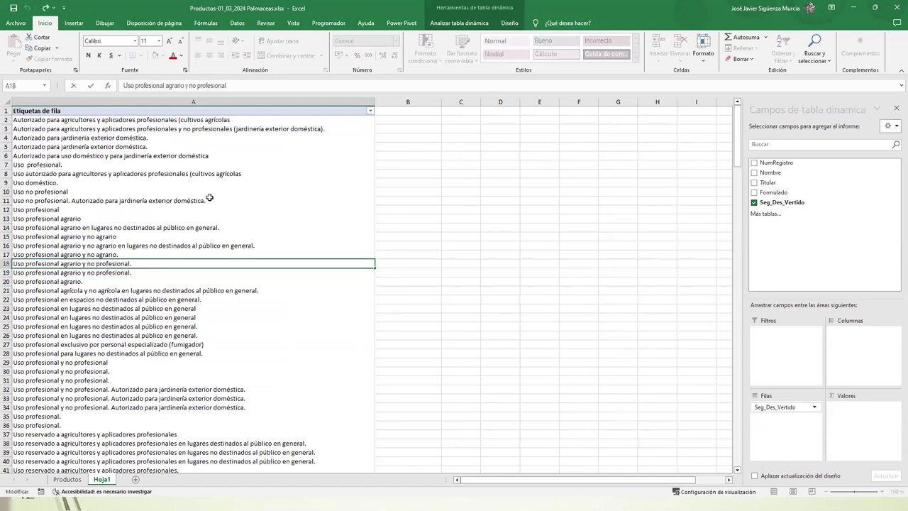
pyautogui.click(141, 272)
pyautogui.click(247, 85)
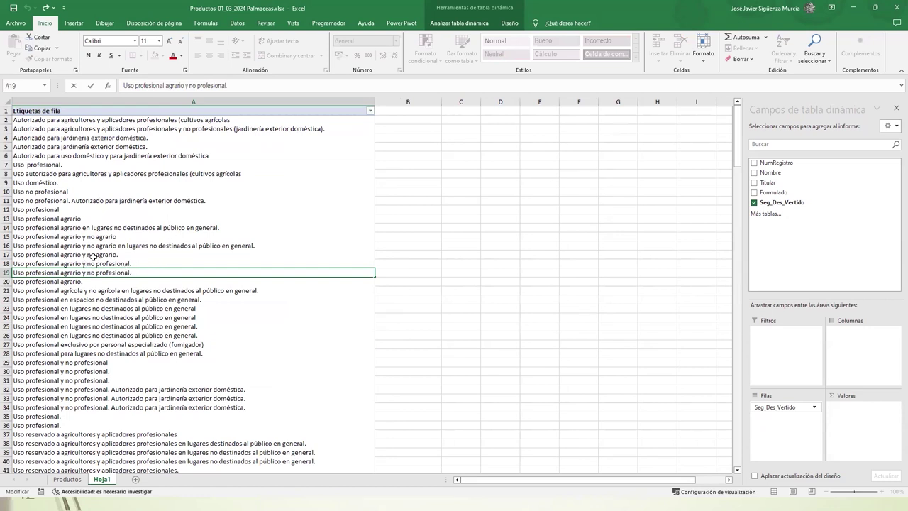
# Compare the repeated "Uso profesional en lugares no destinados al público en general" entries in A23 to A26
pyautogui.click(81, 306)
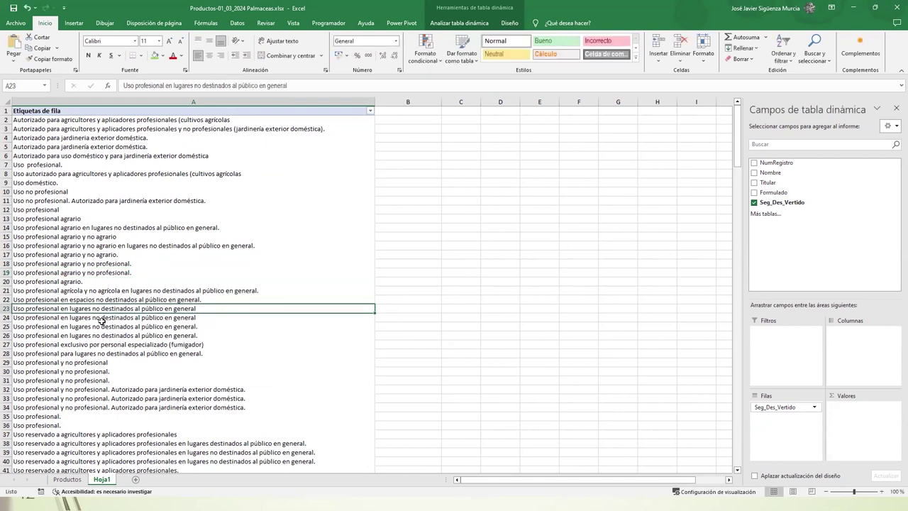
pyautogui.click(60, 319)
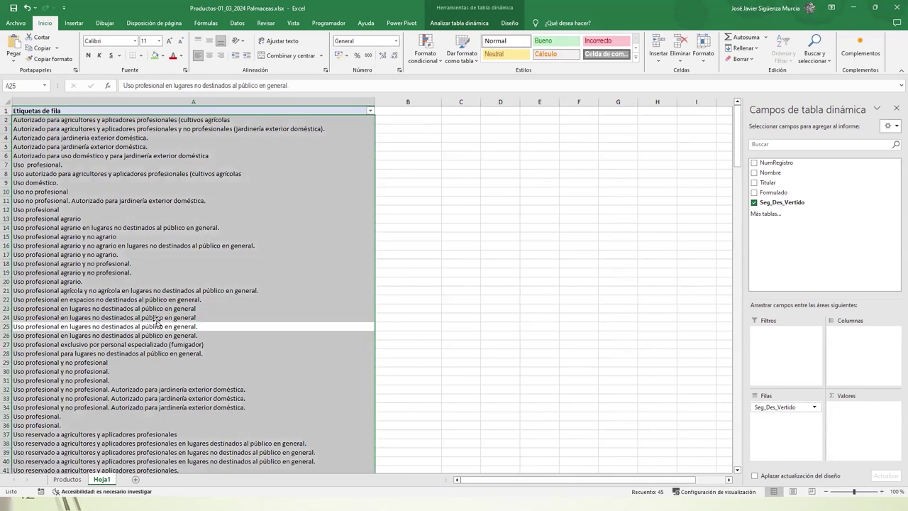
pyautogui.click(195, 310)
pyautogui.click(195, 319)
pyautogui.click(191, 326)
pyautogui.click(195, 336)
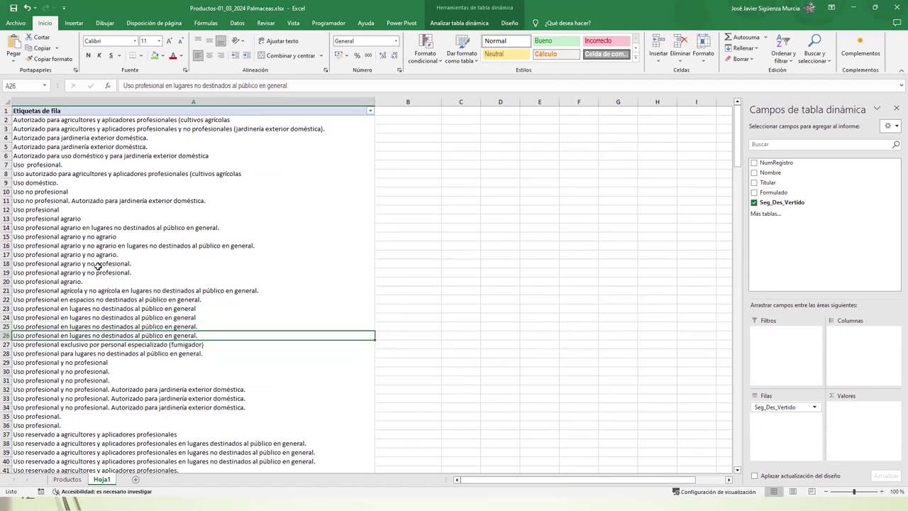
pyautogui.scroll(-4, 111, 288)
pyautogui.scroll(4, 135, 334)
# Close the workbook, return to the slide presentation and advance to the "OjO al RETO" slide
pyautogui.click(896, 7)
pyautogui.click(467, 266)
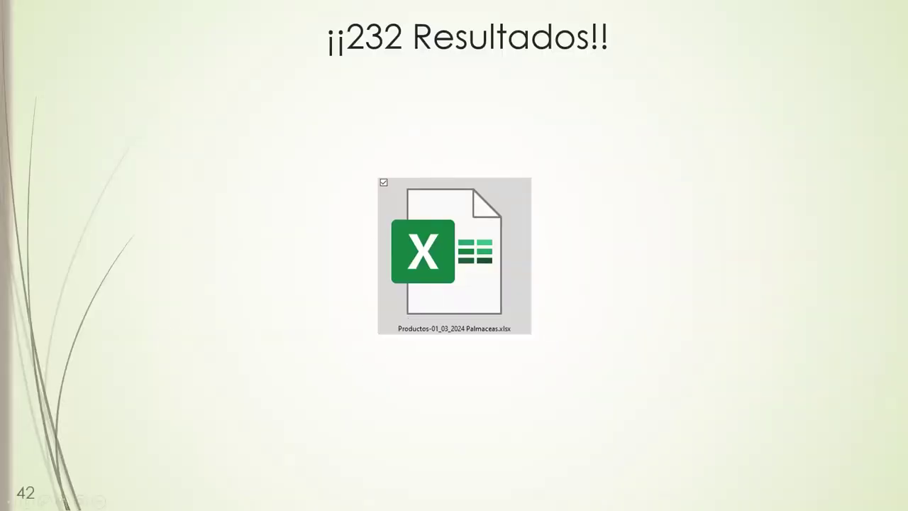
pyautogui.press('Right')
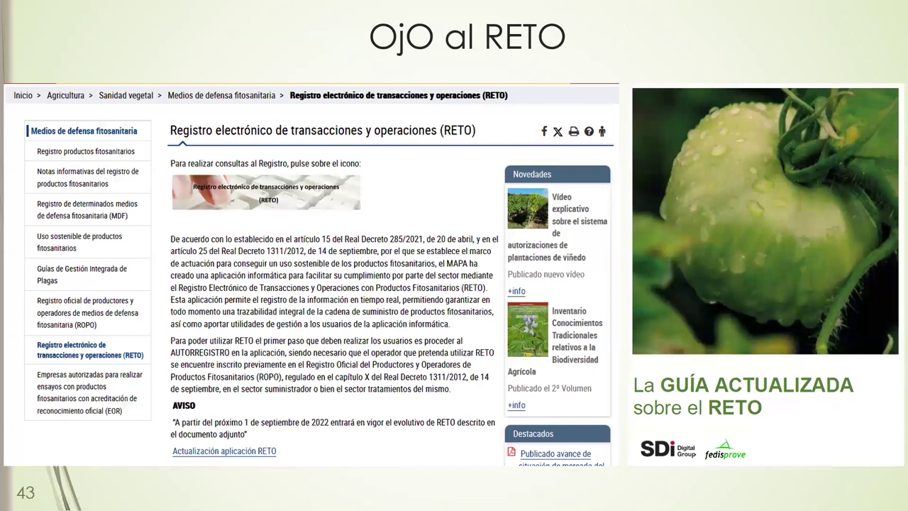